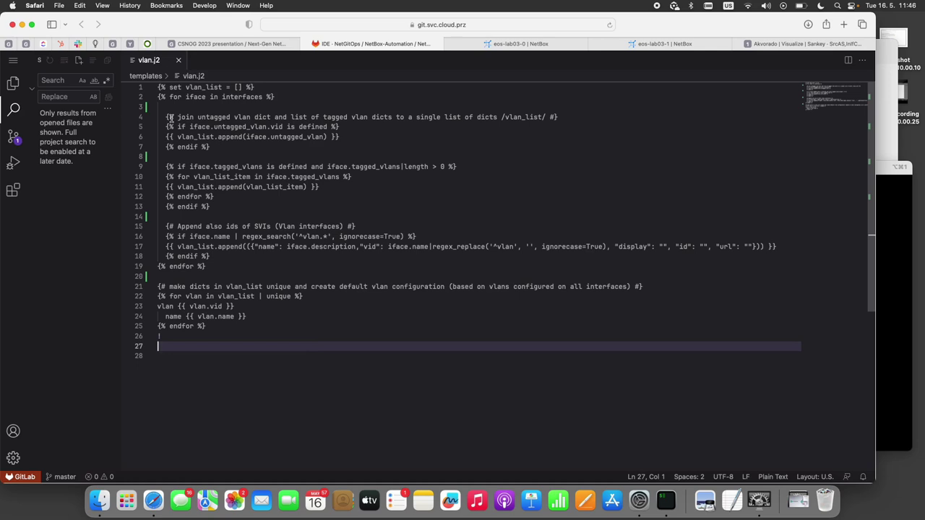
- Switch from the vlan.j2 template to the eos-lab03-0 device in NetBox and review its device details and interface list
{"action": "left_click", "coordinate": [169, 117]}
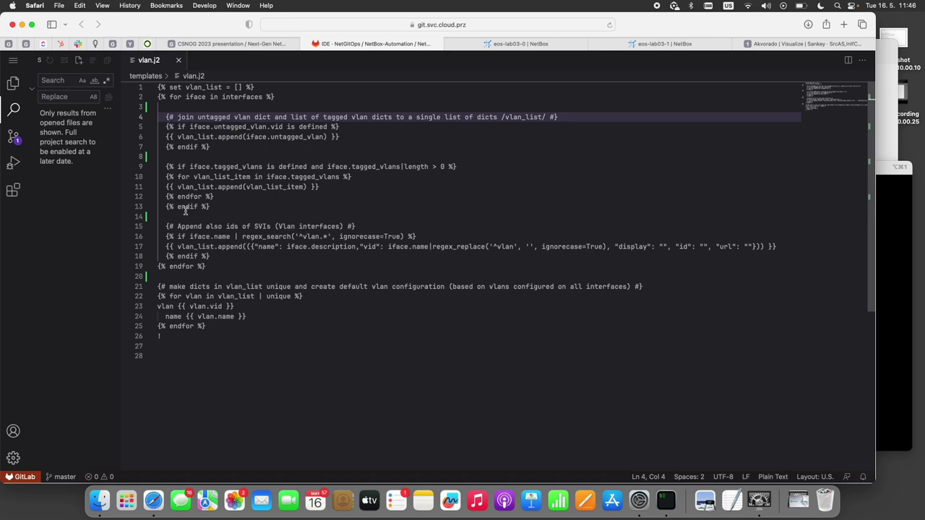
{"action": "left_click", "coordinate": [497, 44]}
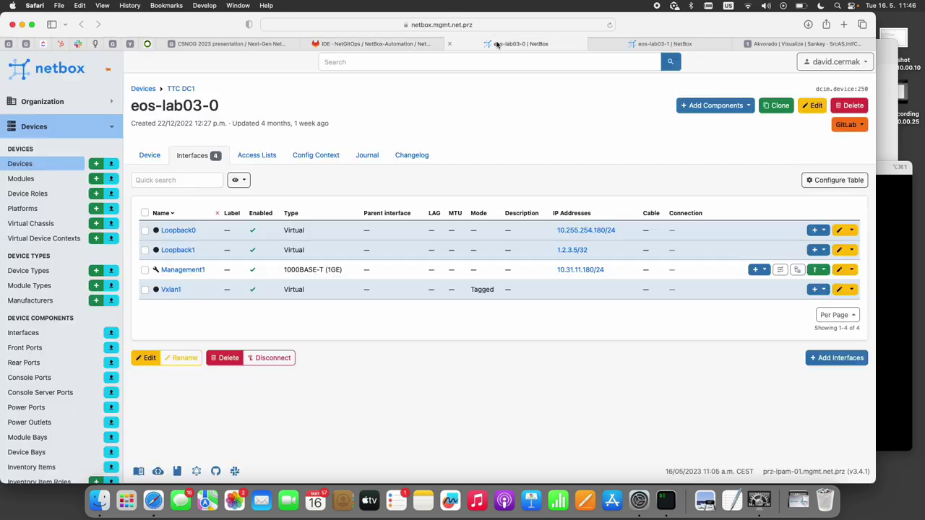
{"action": "left_click", "coordinate": [143, 150]}
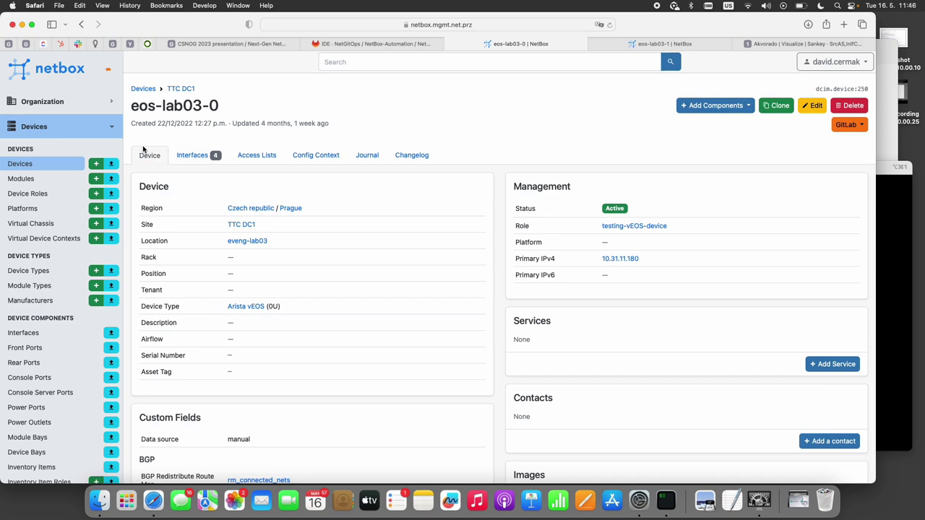
{"action": "left_click", "coordinate": [188, 156]}
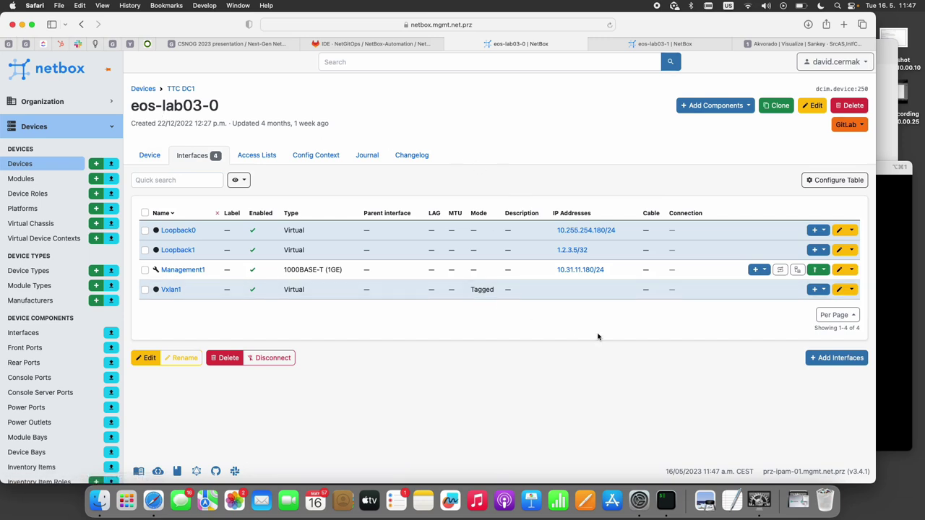
- In the iTerm session on eos-lab03-0, display the output of "show running-config" and search it for "Loop"
{"action": "left_click", "coordinate": [665, 500]}
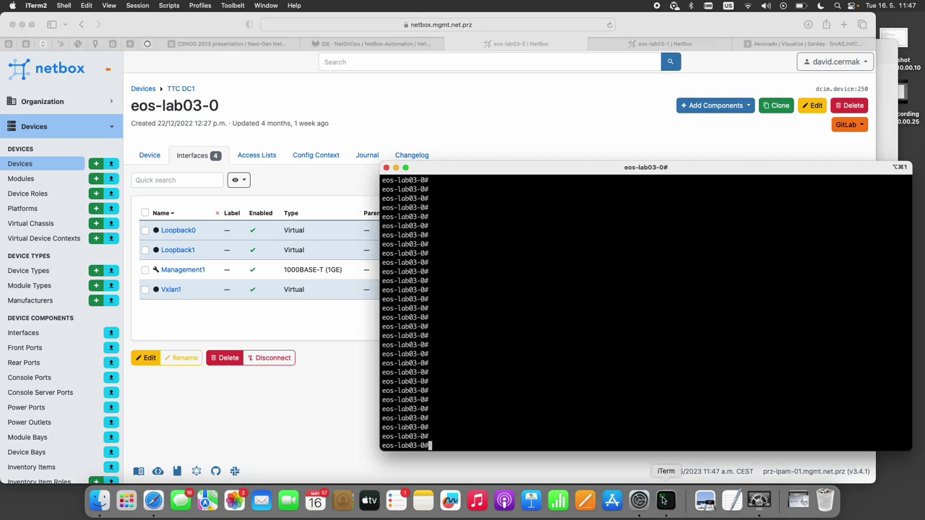
{"action": "type", "text": "show runn"}
{"action": "key", "text": "Tab"}
{"action": "type", "text": "|"}
{"action": "key", "text": "BackSpace"}
{"action": "key", "text": "Return"}
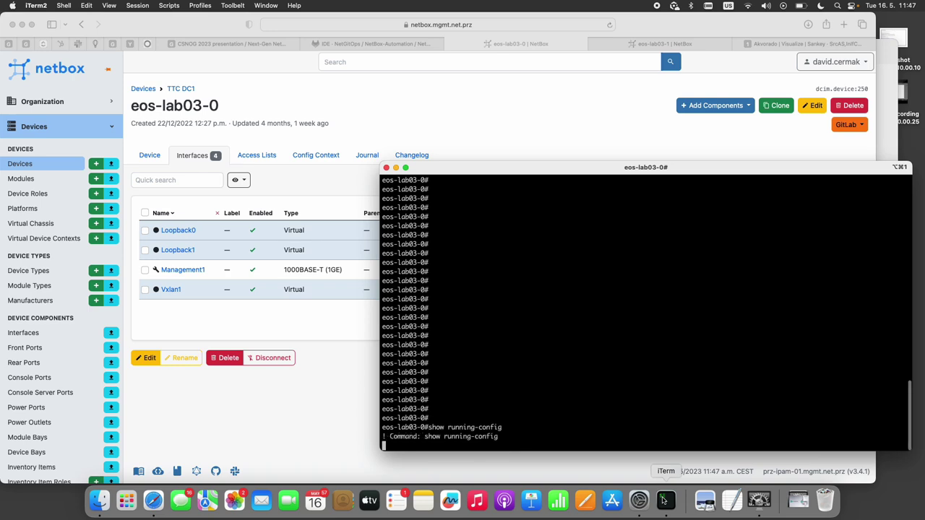
{"action": "key", "text": "space"}
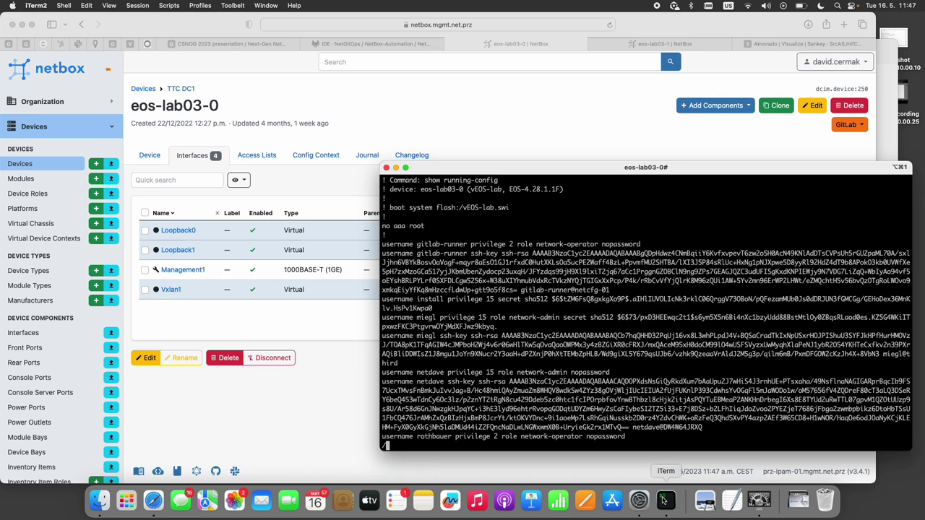
{"action": "type", "text": "/Loop"}
{"action": "key", "text": "Return"}
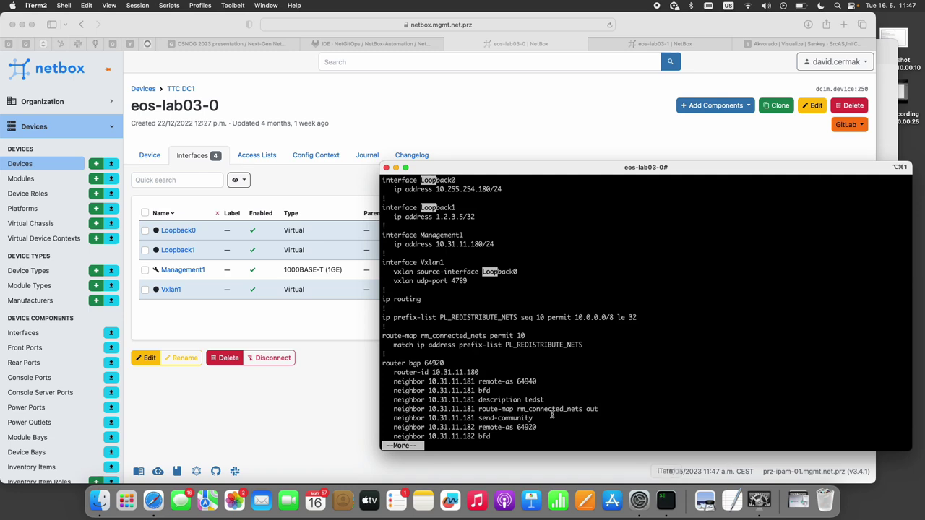
- Back in NetBox, begin a new interface for eos-lab03-0 with the name Loopback2 and the type Virtual
{"action": "left_click", "coordinate": [338, 332]}
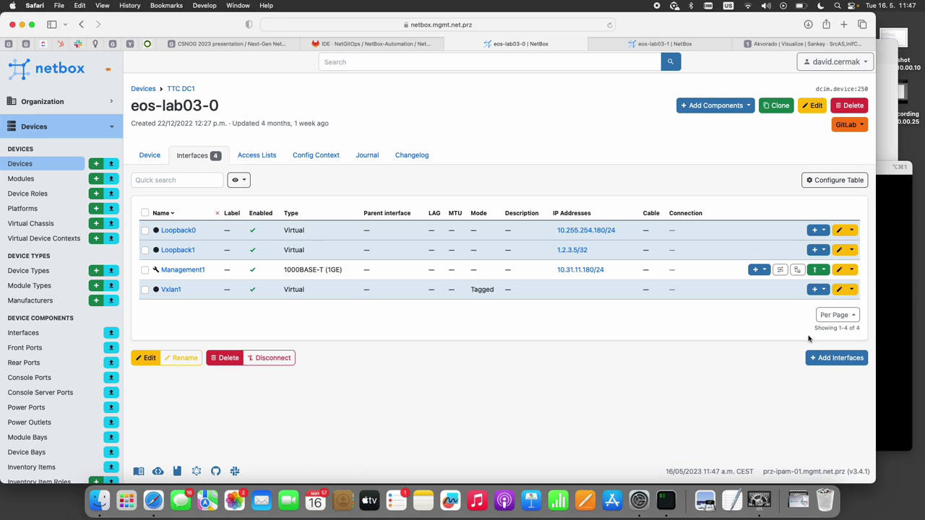
{"action": "left_click", "coordinate": [829, 357]}
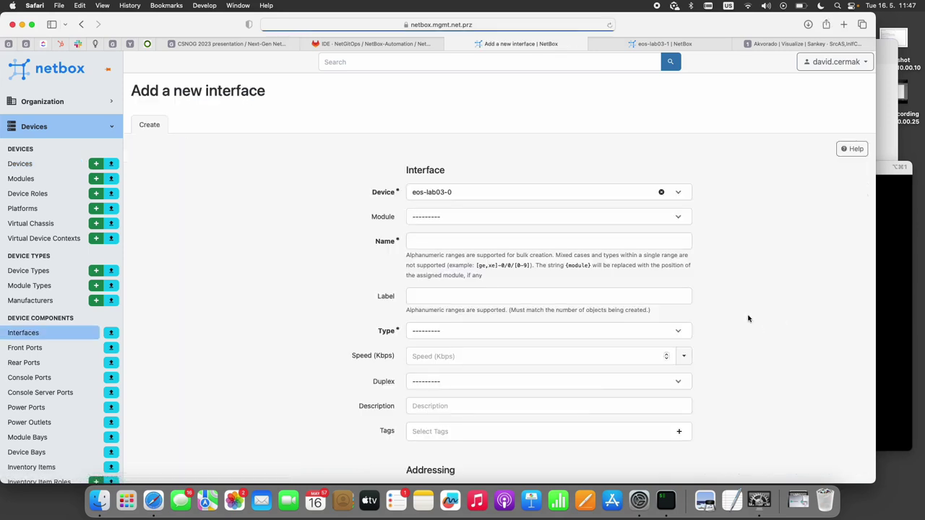
{"action": "left_click", "coordinate": [547, 241]}
{"action": "type", "text": "Lo"}
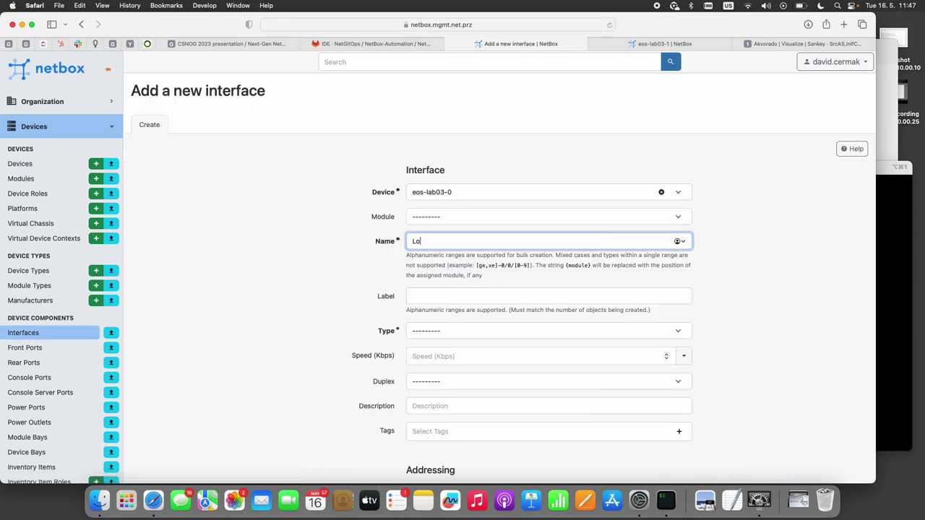
{"action": "type", "text": "opback2"}
{"action": "left_click", "coordinate": [427, 336]}
{"action": "left_click", "coordinate": [452, 403]}
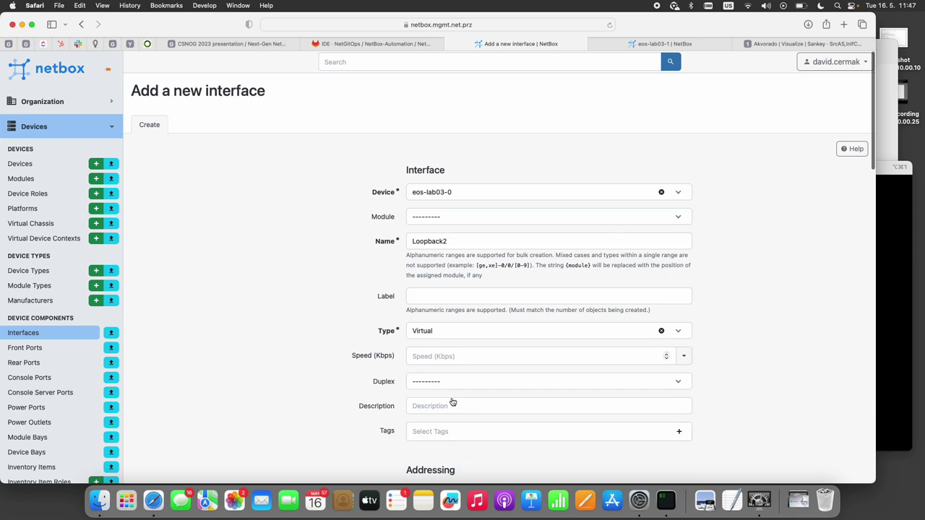
- Review the remaining interface options, leave them at their defaults, and create the Loopback2 interface
{"action": "scroll", "coordinate": [433, 362], "scroll_direction": "down", "scroll_amount": 5}
{"action": "scroll", "coordinate": [415, 346], "scroll_direction": "down", "scroll_amount": 15}
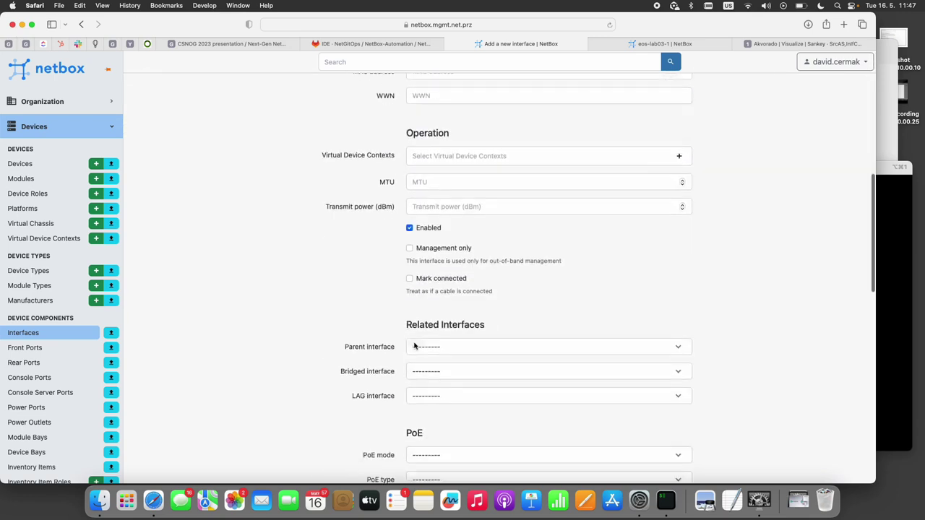
{"action": "right_click", "coordinate": [415, 346]}
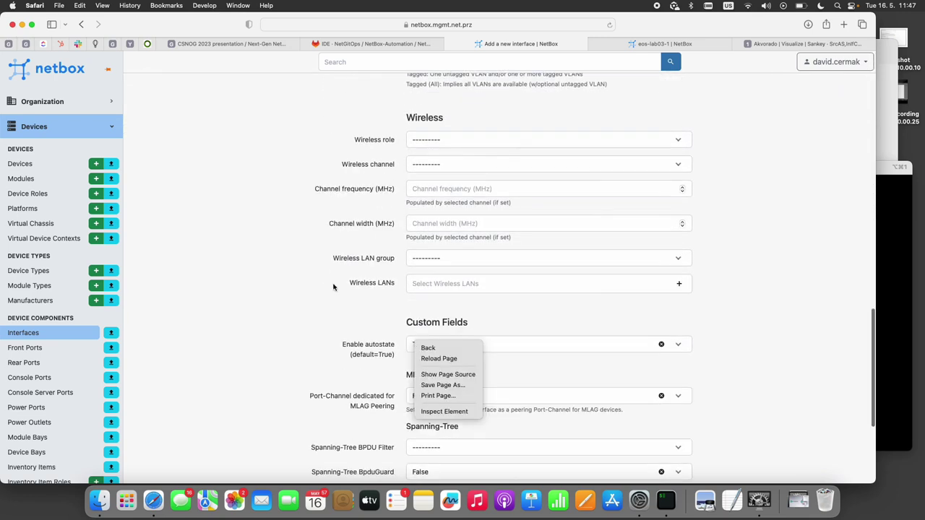
{"action": "left_click", "coordinate": [312, 276]}
{"action": "scroll", "coordinate": [310, 275], "scroll_direction": "up", "scroll_amount": 1}
{"action": "scroll", "coordinate": [311, 275], "scroll_direction": "up", "scroll_amount": 3}
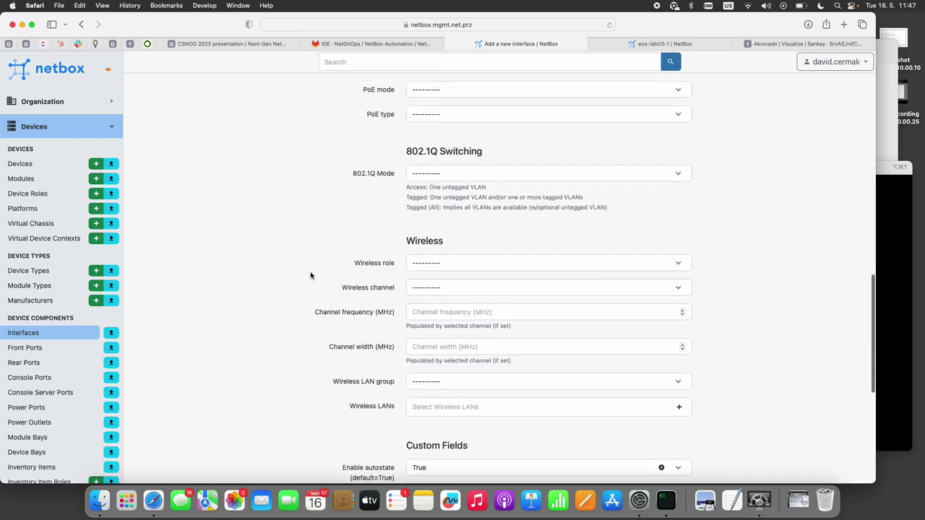
{"action": "scroll", "coordinate": [310, 275], "scroll_direction": "up", "scroll_amount": 1}
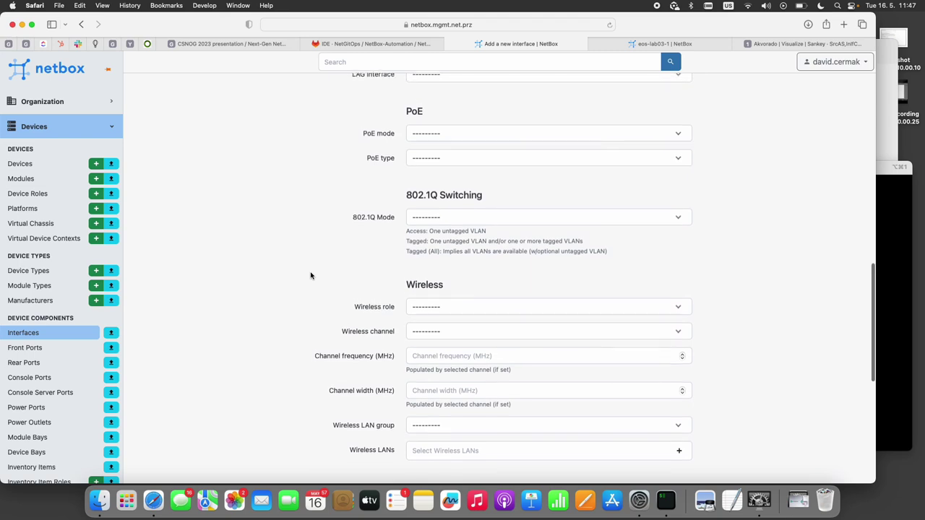
{"action": "scroll", "coordinate": [311, 275], "scroll_direction": "down", "scroll_amount": 10}
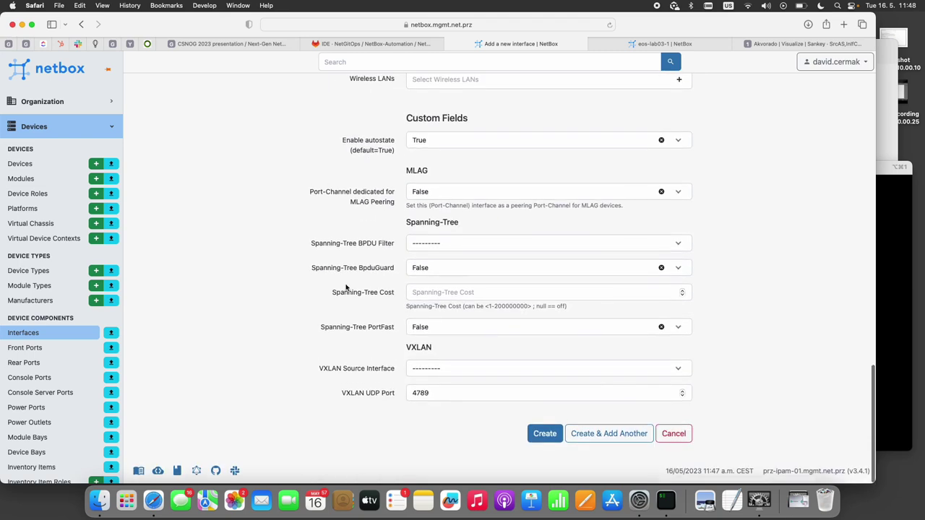
{"action": "left_click", "coordinate": [544, 434]}
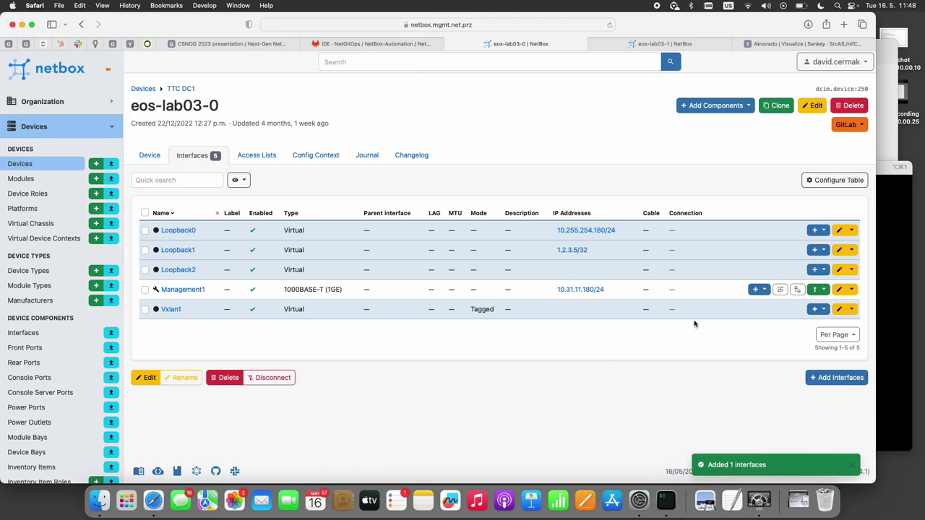
- Create the IP address 10.55.99.1/24 and assign it to the Loopback2 interface
{"action": "left_click", "coordinate": [811, 273]}
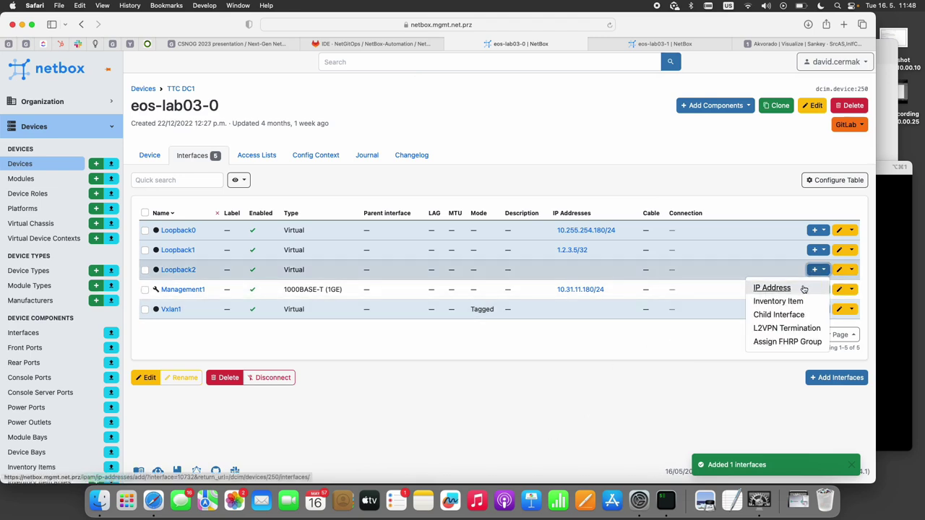
{"action": "left_click", "coordinate": [802, 288]}
{"action": "left_click", "coordinate": [449, 189]}
{"action": "type", "text": "10.55.99.1/12"}
{"action": "key", "text": "BackSpace"}
{"action": "key", "text": "BackSpace"}
{"action": "type", "text": "24"}
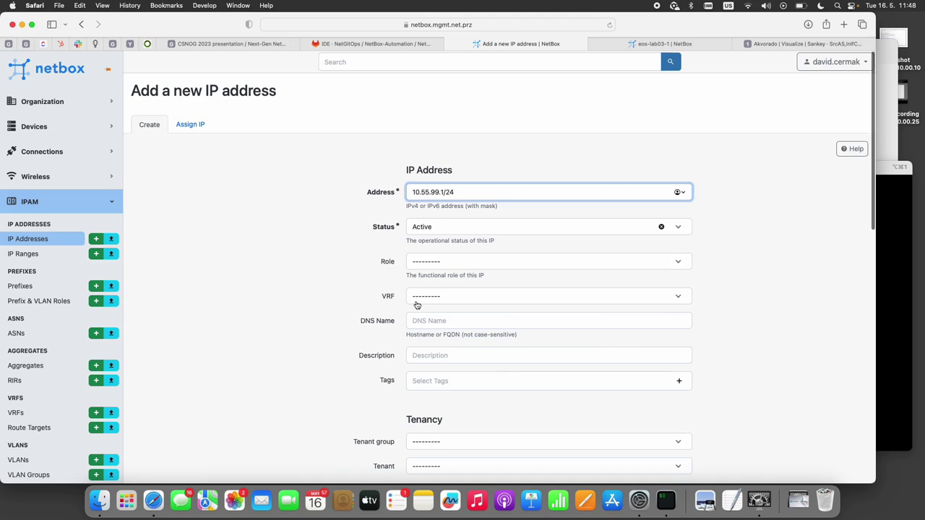
{"action": "scroll", "coordinate": [416, 303], "scroll_direction": "down", "scroll_amount": 10}
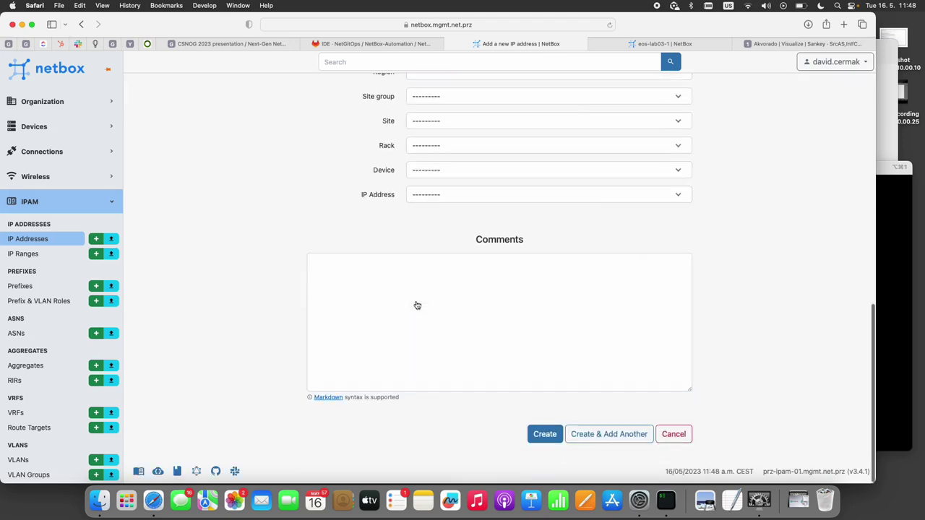
{"action": "left_click", "coordinate": [561, 434]}
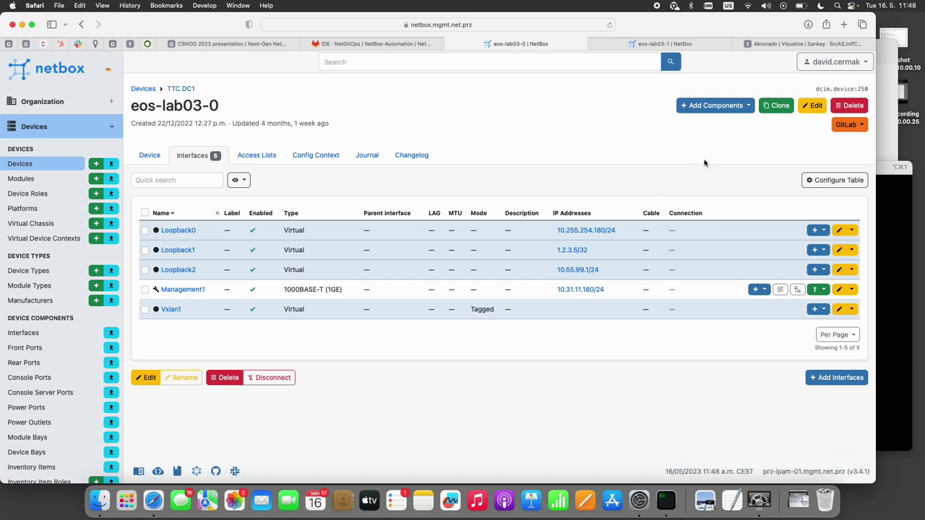
- Run a new GitLab CI/CD pipeline for eos-lab03-0 on the main branch, without extra variables
{"action": "left_click", "coordinate": [841, 127]}
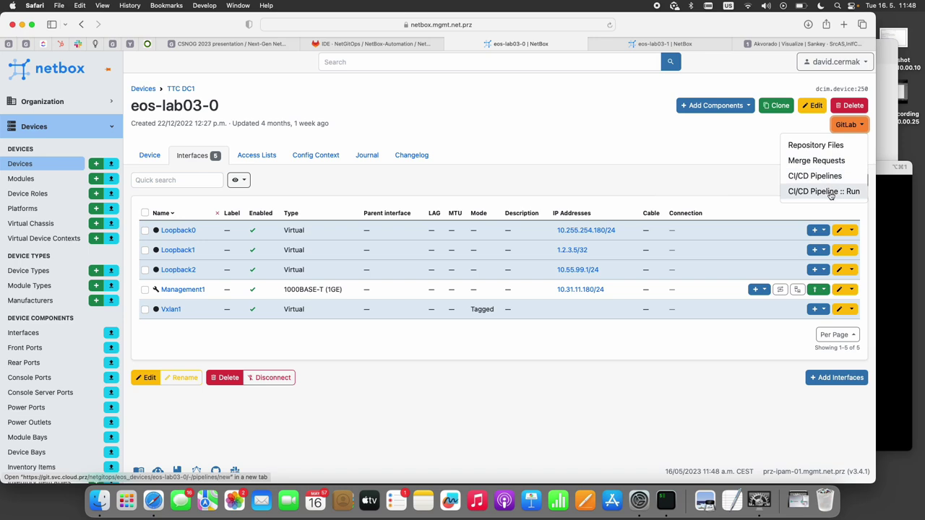
{"action": "left_click", "coordinate": [842, 190]}
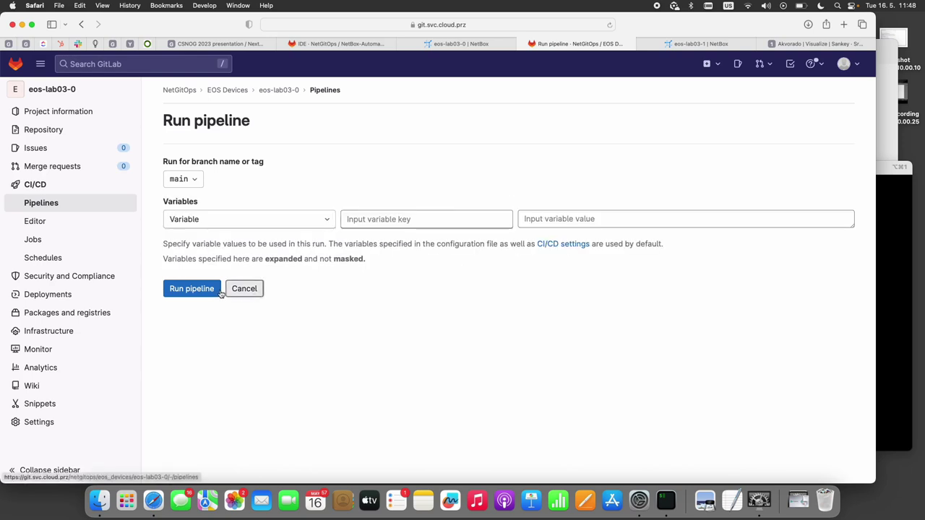
{"action": "left_click", "coordinate": [192, 288]}
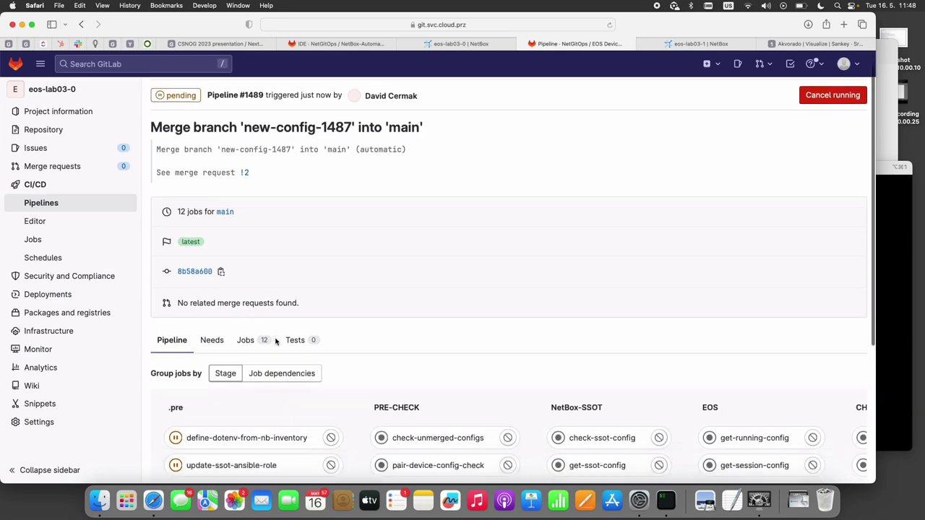
- Examine the pipeline's jobs across the stages from .pre to GIT, and reload the page to check their current status
{"action": "scroll", "coordinate": [275, 341], "scroll_direction": "down", "scroll_amount": 5}
{"action": "scroll", "coordinate": [275, 342], "scroll_direction": "down", "scroll_amount": 2}
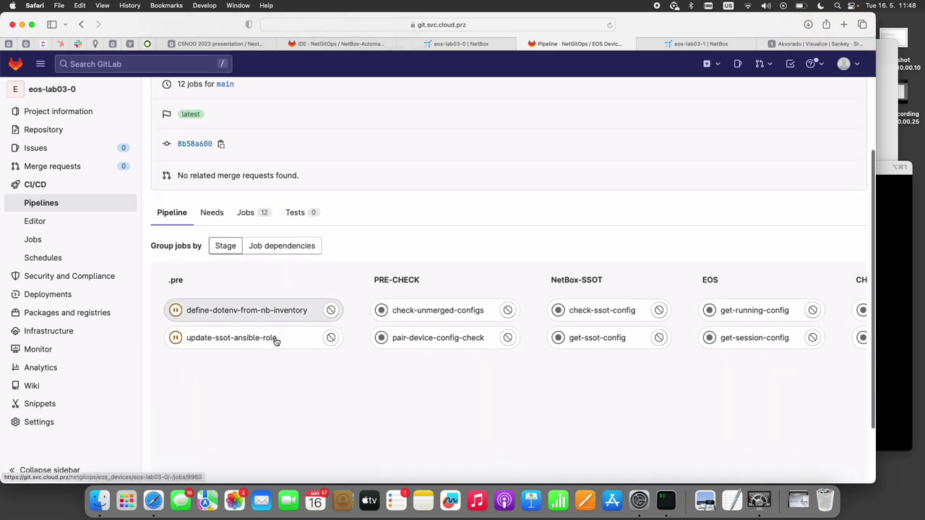
{"action": "scroll", "coordinate": [275, 341], "scroll_direction": "down", "scroll_amount": 1}
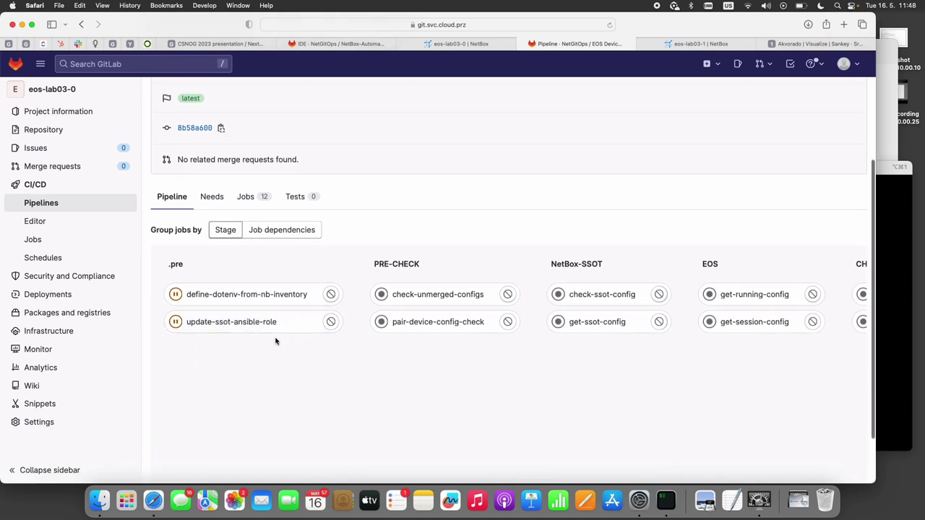
{"action": "scroll", "coordinate": [359, 377], "scroll_direction": "right", "scroll_amount": 2}
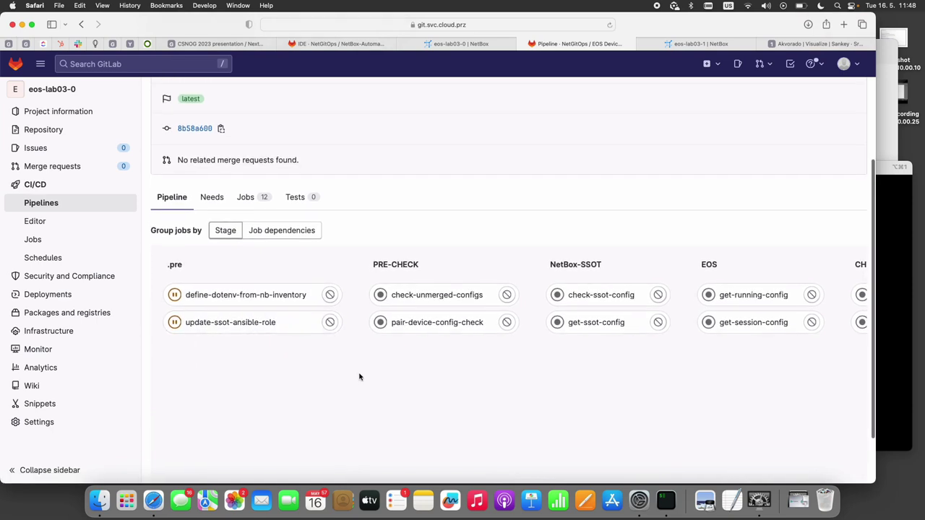
{"action": "scroll", "coordinate": [360, 377], "scroll_direction": "right", "scroll_amount": 5}
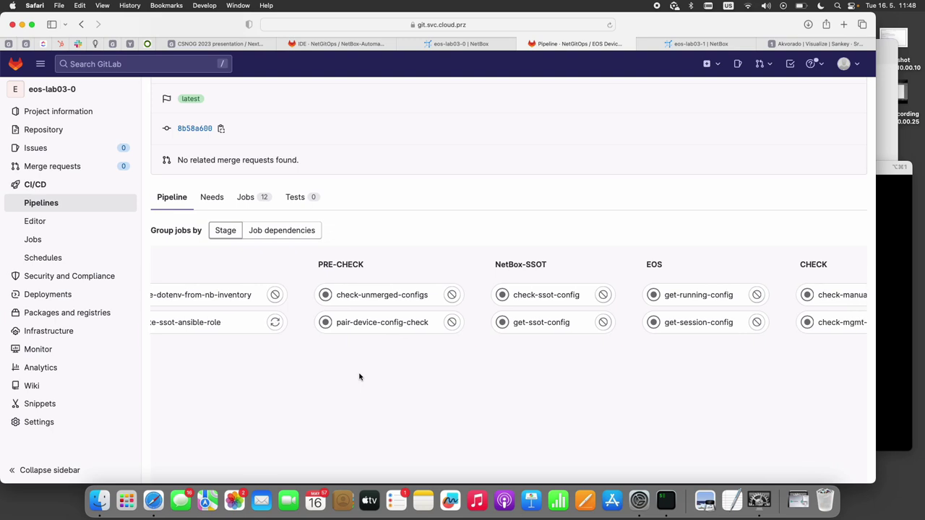
{"action": "scroll", "coordinate": [359, 376], "scroll_direction": "right", "scroll_amount": 1}
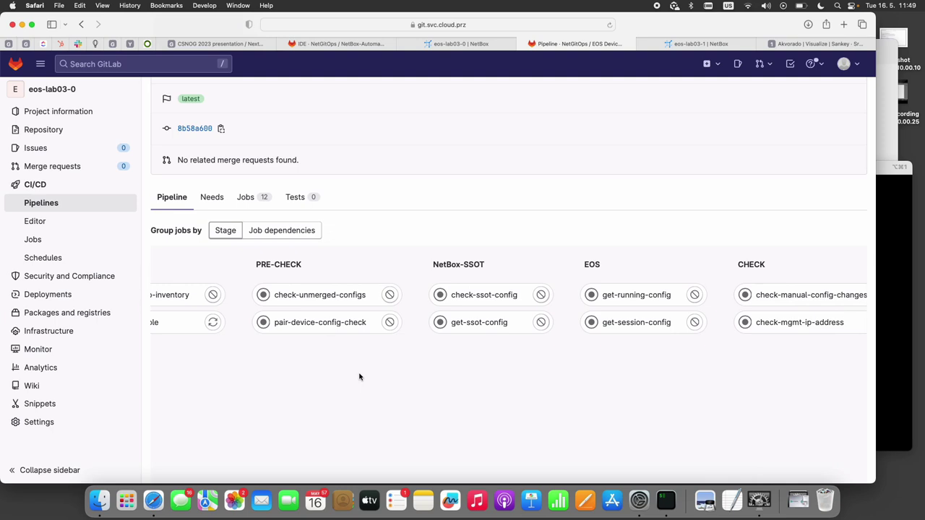
{"action": "scroll", "coordinate": [359, 376], "scroll_direction": "right", "scroll_amount": 2}
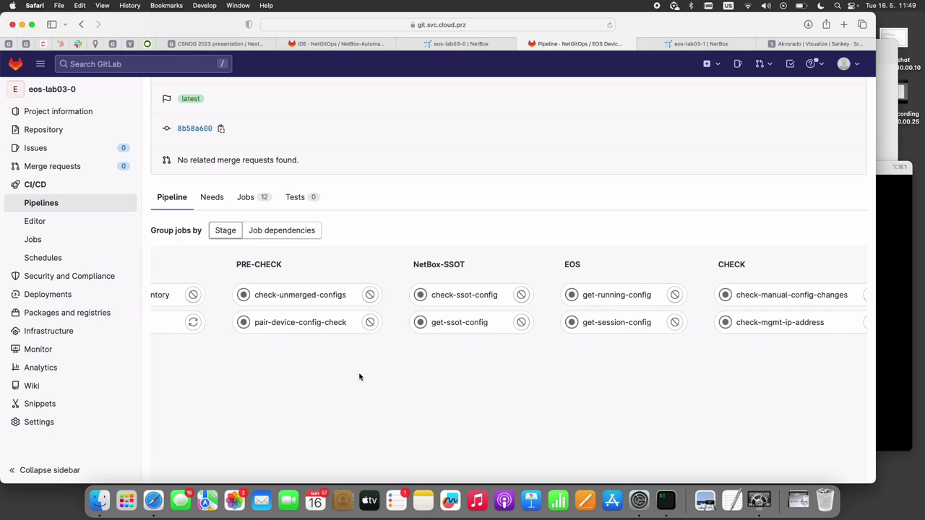
{"action": "scroll", "coordinate": [401, 385], "scroll_direction": "right", "scroll_amount": 5}
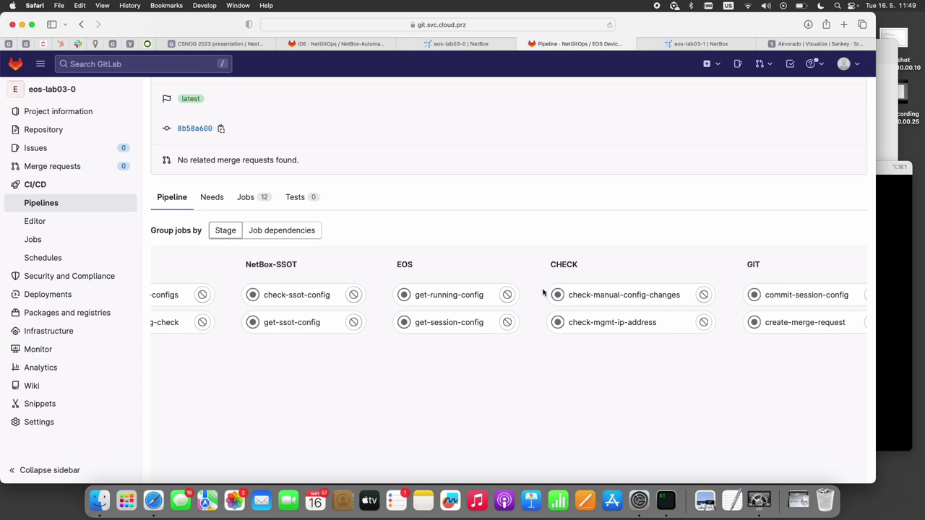
{"action": "scroll", "coordinate": [484, 296], "scroll_direction": "left", "scroll_amount": 3}
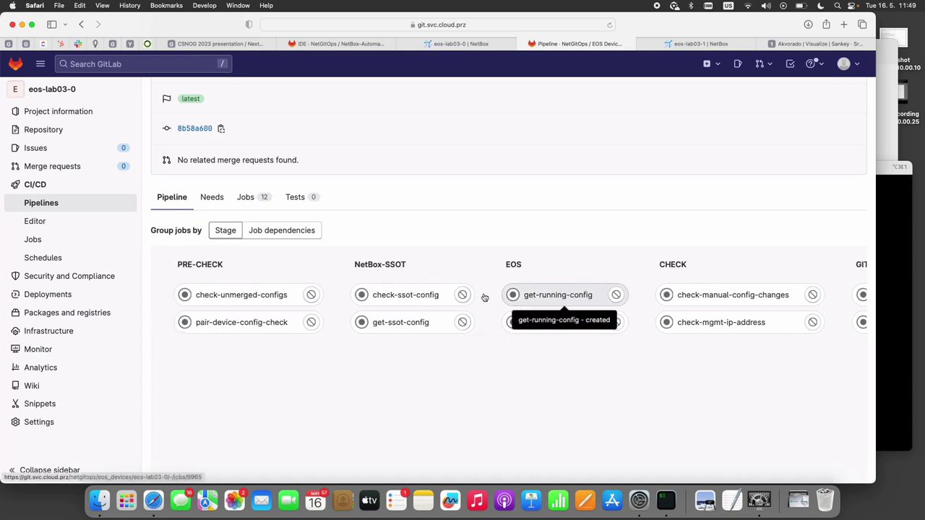
{"action": "scroll", "coordinate": [397, 348], "scroll_direction": "up", "scroll_amount": 5}
{"action": "scroll", "coordinate": [396, 348], "scroll_direction": "down", "scroll_amount": 2}
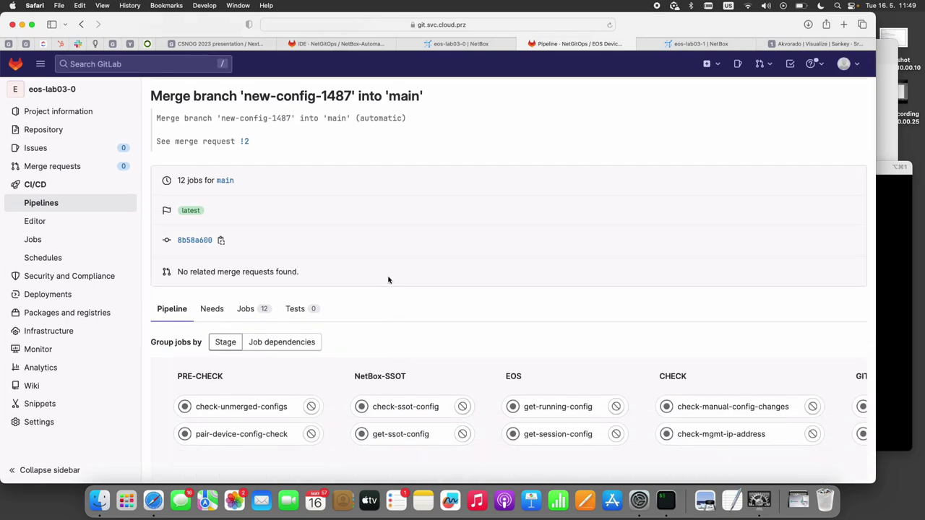
{"action": "left_click", "coordinate": [609, 25]}
{"action": "scroll", "coordinate": [544, 211], "scroll_direction": "down", "scroll_amount": 3}
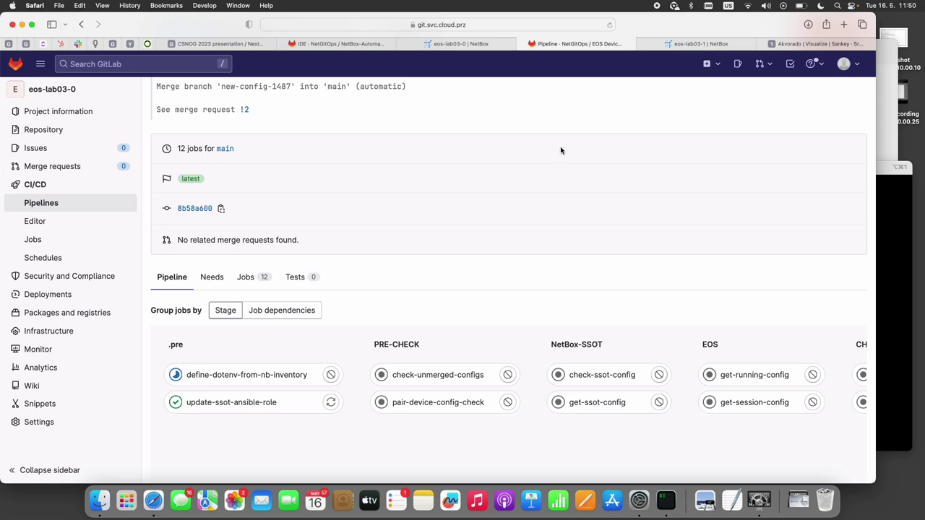
- Reload the pipeline page and follow the progress of its jobs through every stage up to GIT
{"action": "left_click", "coordinate": [609, 26]}
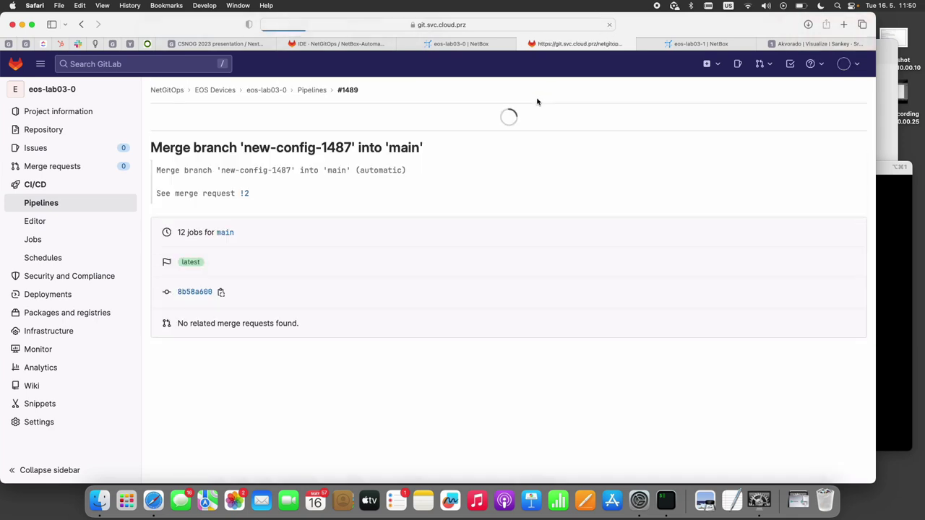
{"action": "scroll", "coordinate": [518, 202], "scroll_direction": "down", "scroll_amount": 3}
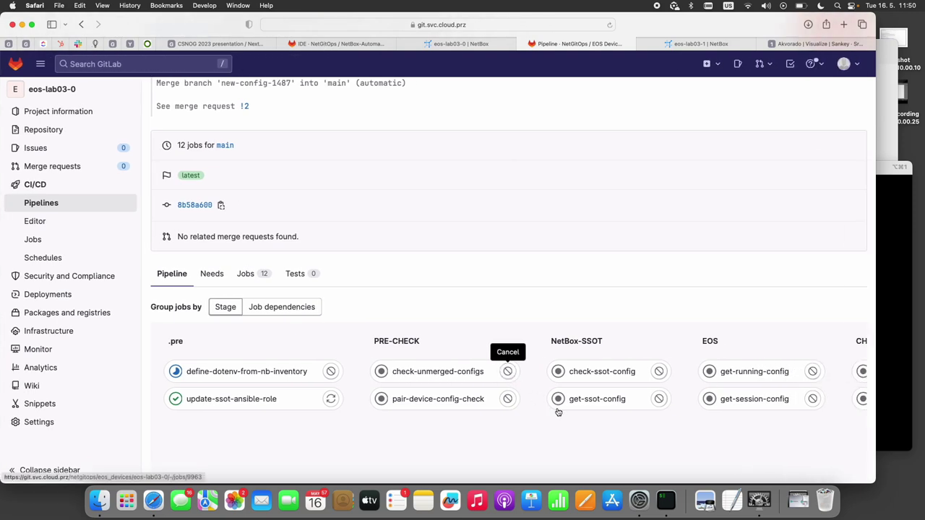
{"action": "scroll", "coordinate": [559, 404], "scroll_direction": "right", "scroll_amount": 5}
{"action": "scroll", "coordinate": [558, 412], "scroll_direction": "right", "scroll_amount": 3}
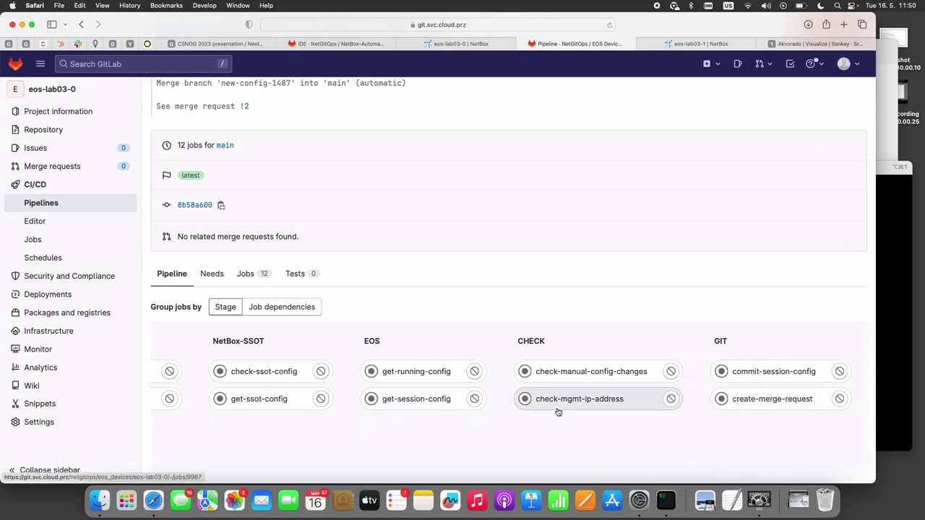
{"action": "scroll", "coordinate": [565, 427], "scroll_direction": "down", "scroll_amount": 1}
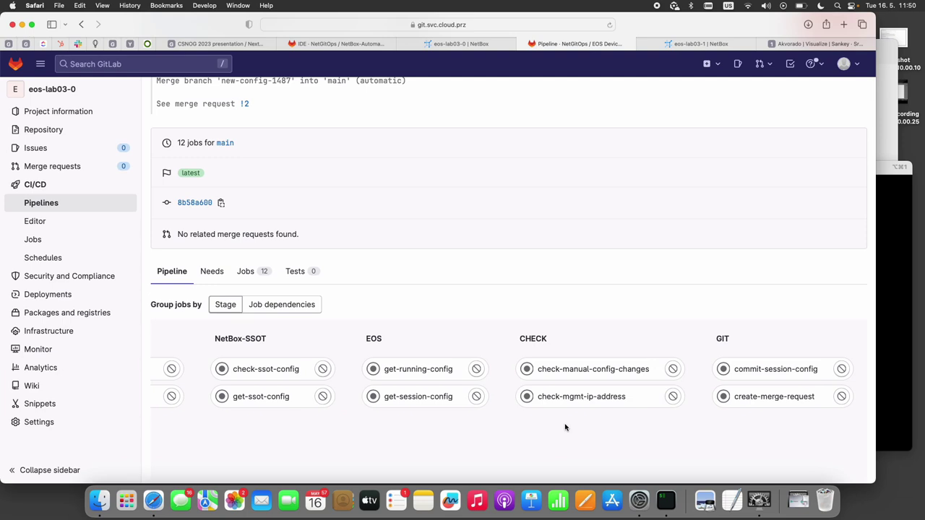
{"action": "left_click", "coordinate": [608, 26]}
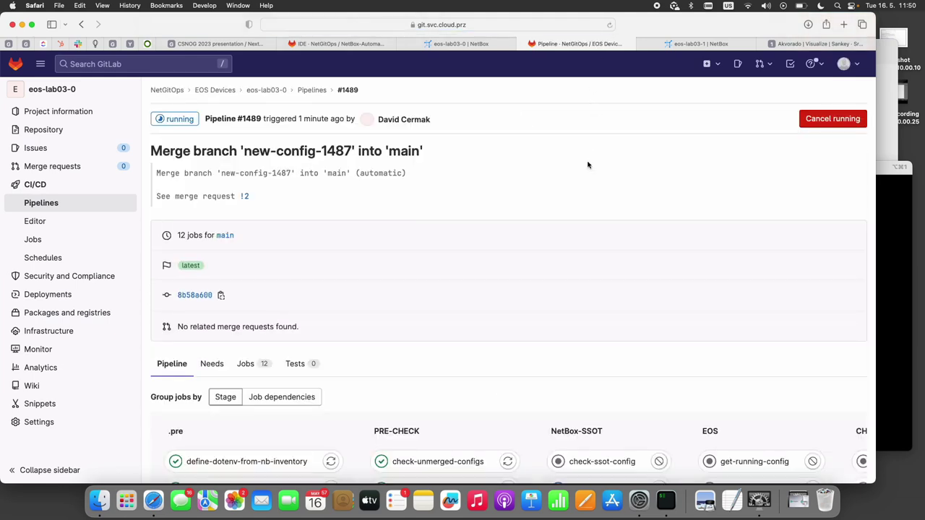
{"action": "scroll", "coordinate": [588, 165], "scroll_direction": "down", "scroll_amount": 3}
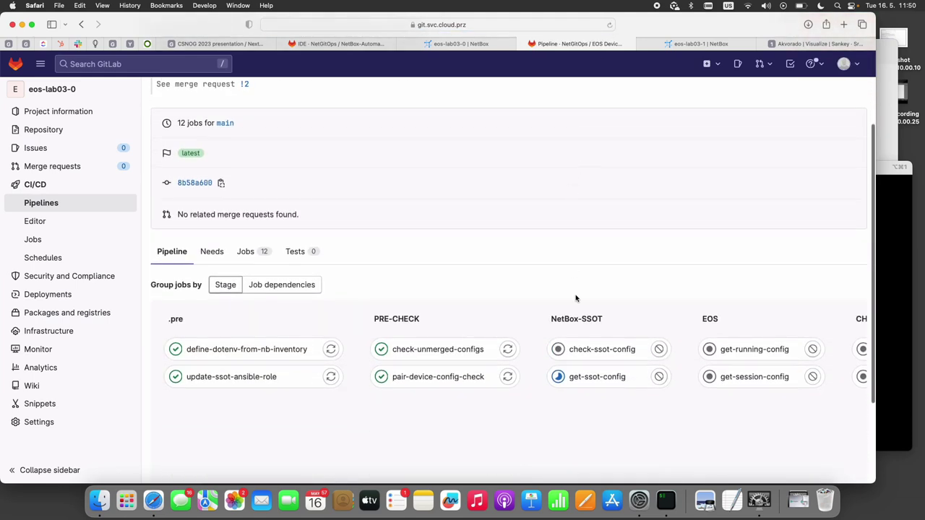
{"action": "scroll", "coordinate": [568, 395], "scroll_direction": "right", "scroll_amount": 2}
{"action": "scroll", "coordinate": [568, 395], "scroll_direction": "right", "scroll_amount": 5}
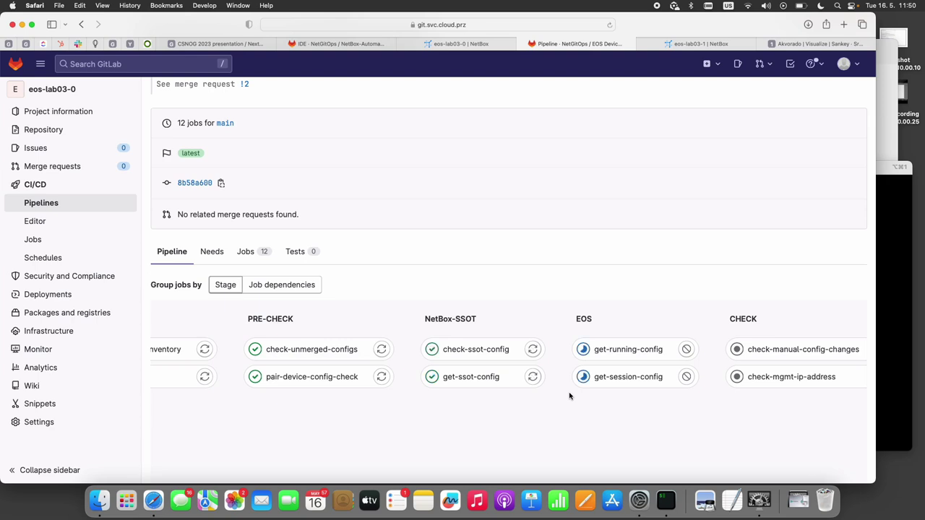
{"action": "scroll", "coordinate": [569, 395], "scroll_direction": "right", "scroll_amount": 10}
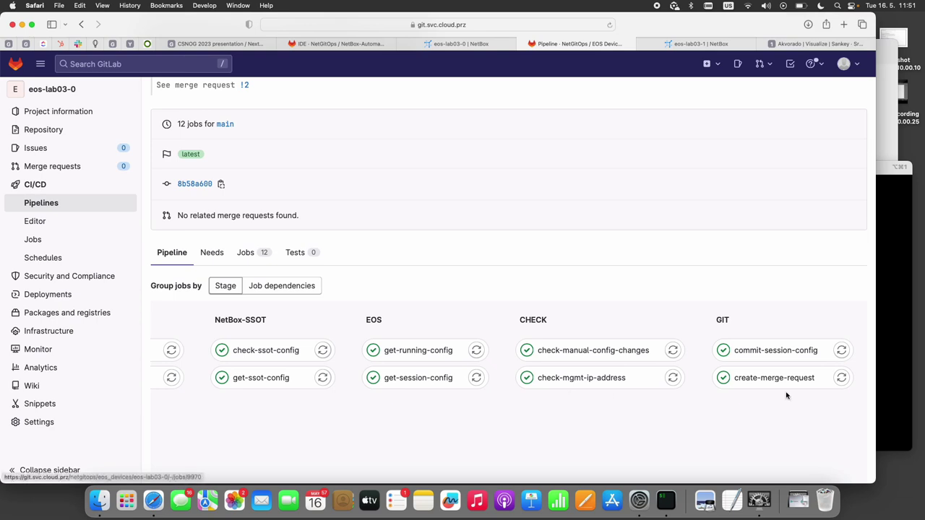
- Review the running-config.cfg changes in the open merge request for new-config-1489 and merge it into main, deleting the source branch
{"action": "left_click", "coordinate": [58, 168]}
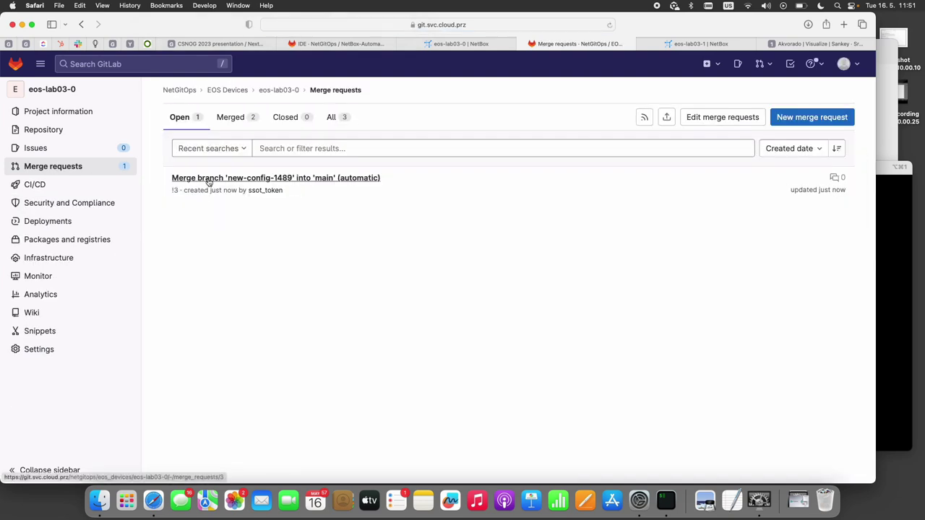
{"action": "left_click", "coordinate": [214, 182]}
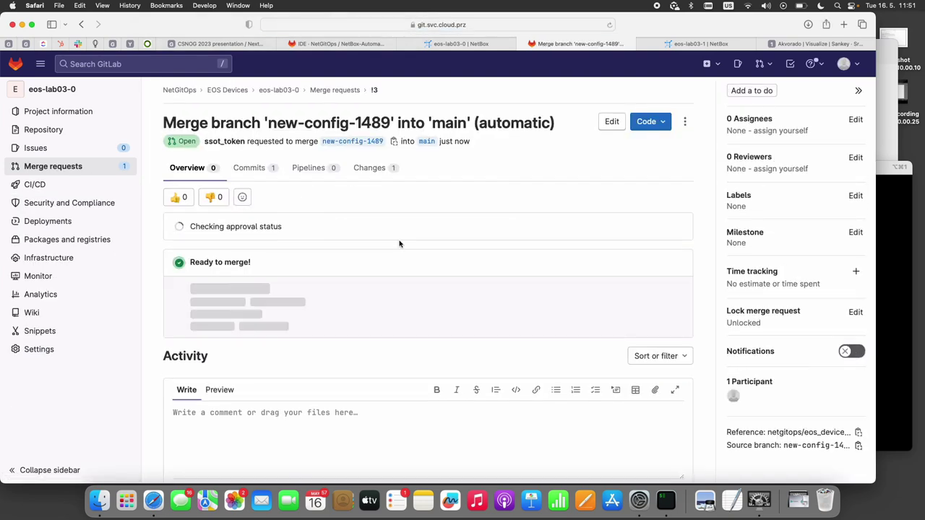
{"action": "left_click", "coordinate": [375, 169]}
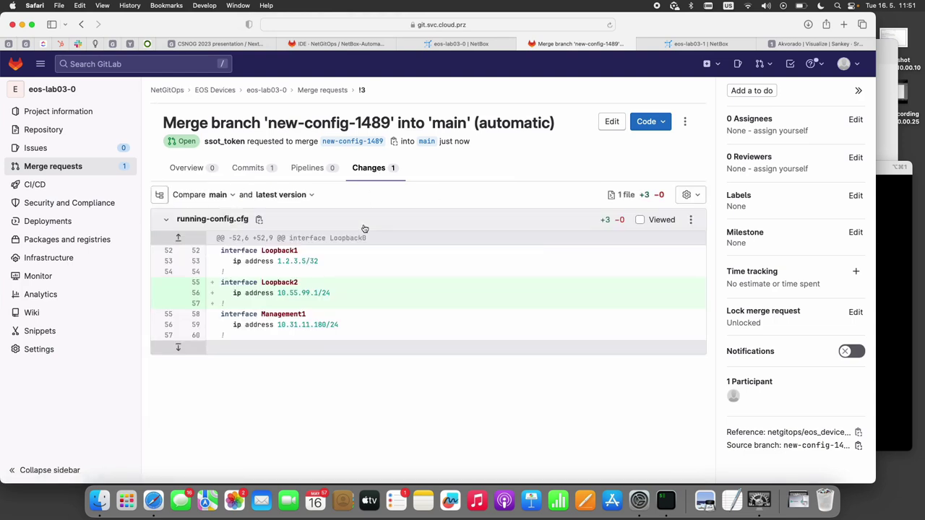
{"action": "left_click", "coordinate": [204, 171]}
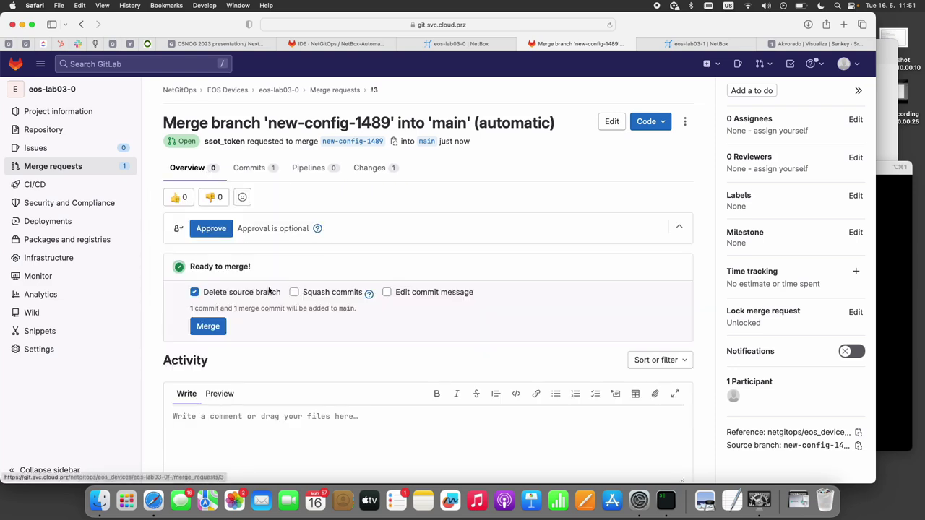
{"action": "left_click", "coordinate": [213, 328]}
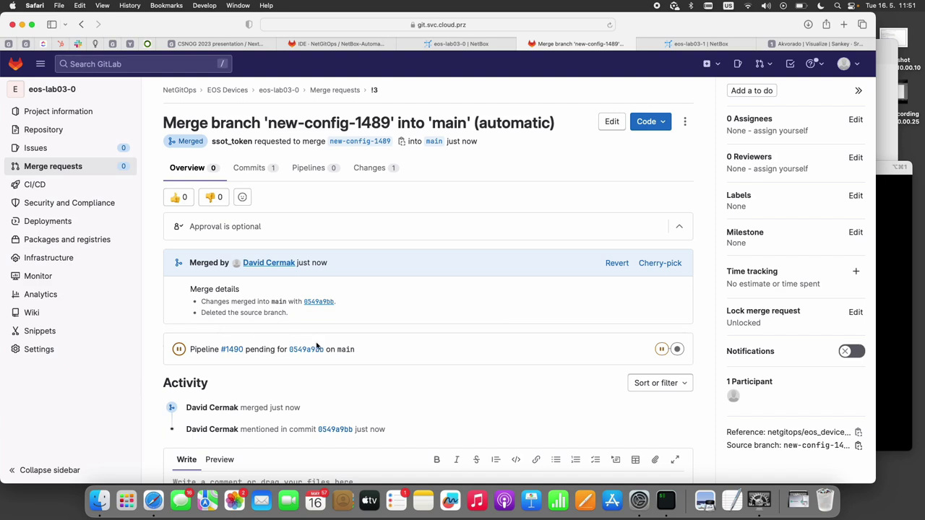
- Switch to the eos-lab03-0 session in iTerm, rerun show running-config, and search its output for "Loop"
{"action": "left_click", "coordinate": [666, 500]}
{"action": "key", "text": "q"}
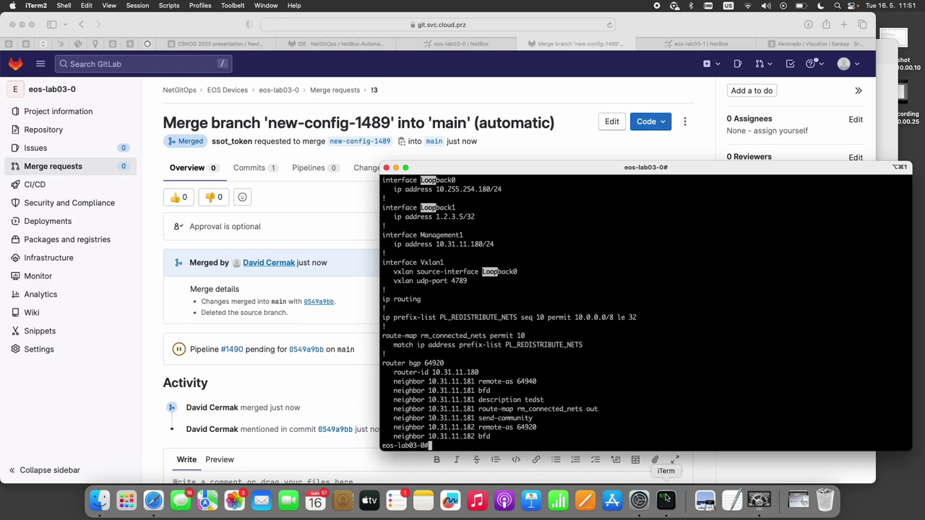
{"action": "key", "text": "Up"}
{"action": "key", "text": "Return"}
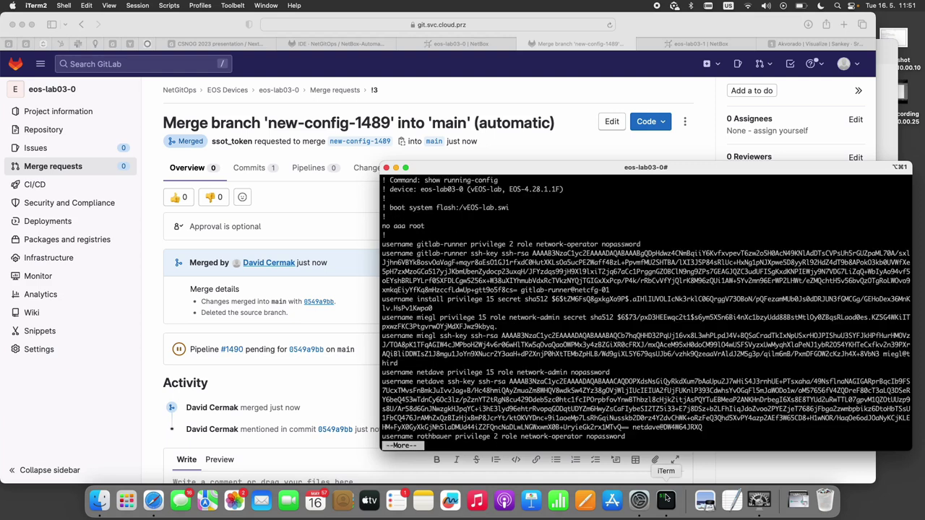
{"action": "key", "text": "space"}
{"action": "type", "text": "Loop"}
{"action": "key", "text": "Return"}
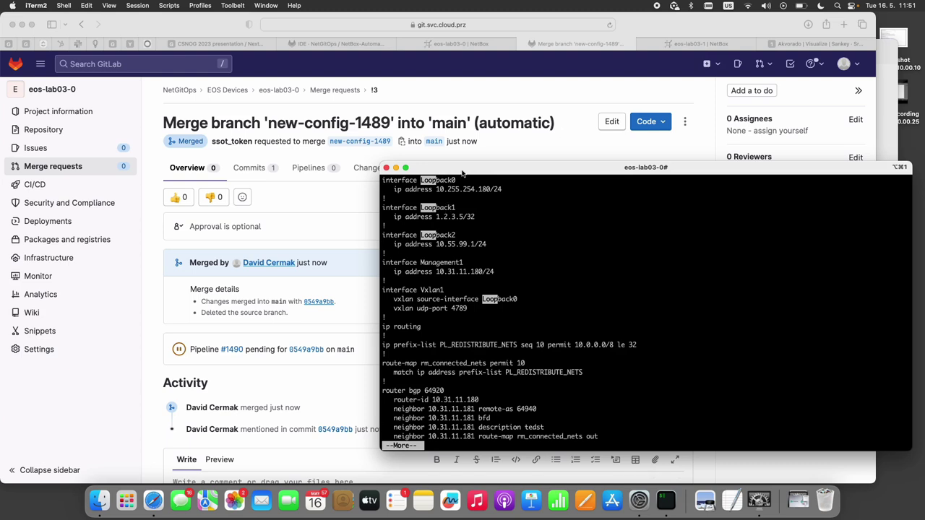
- Switch to Akvorado in the browser and examine the Sankey diagram's traffic flows from peering.cz and lumen to the exporter regions
{"action": "left_click", "coordinate": [486, 137]}
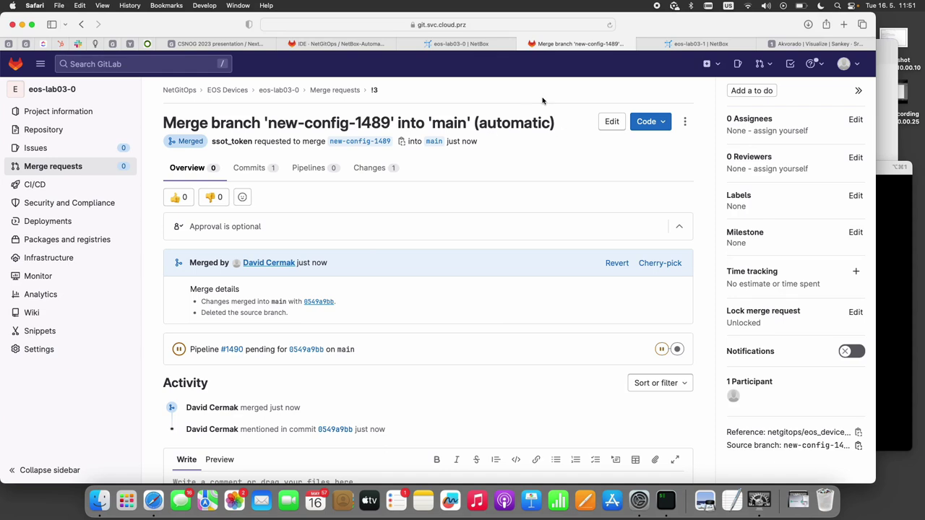
{"action": "left_click", "coordinate": [781, 50]}
{"action": "mouse_move", "coordinate": [691, 124]}
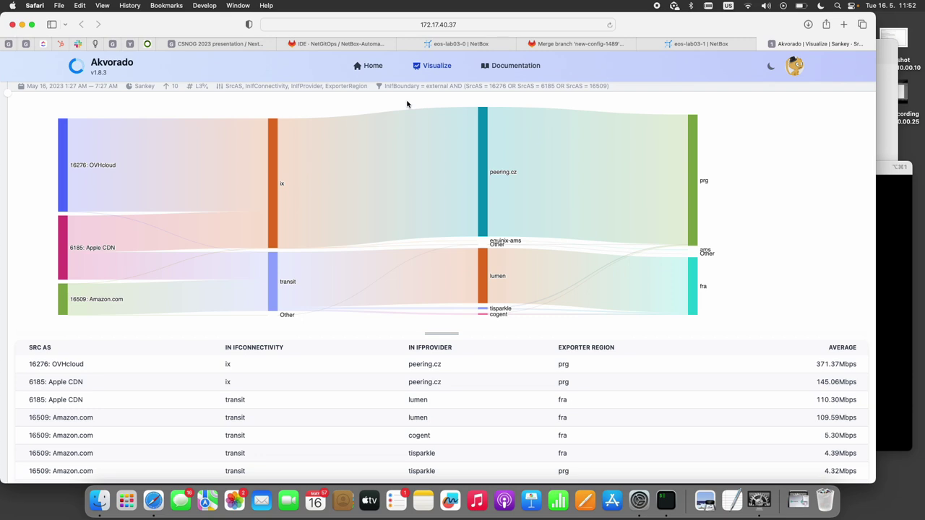
{"action": "mouse_move", "coordinate": [498, 134]}
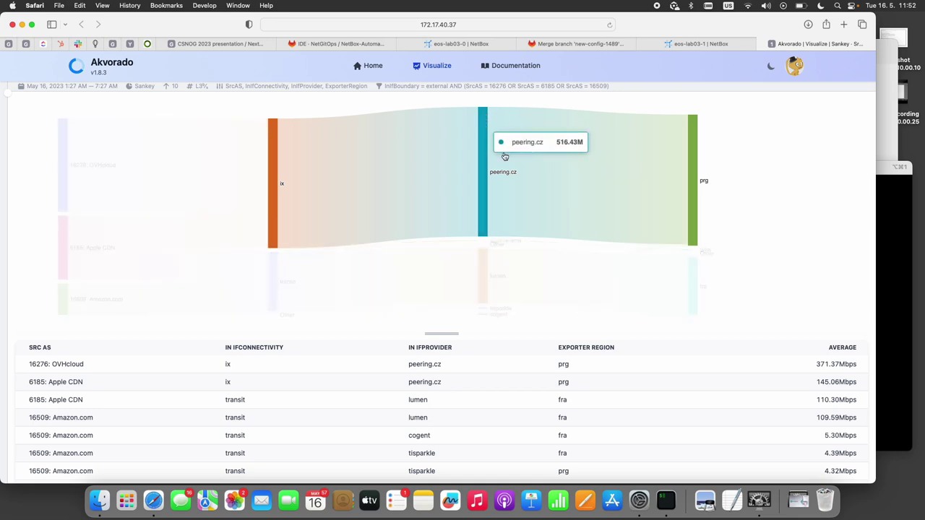
{"action": "mouse_move", "coordinate": [512, 168]}
{"action": "mouse_move", "coordinate": [558, 292]}
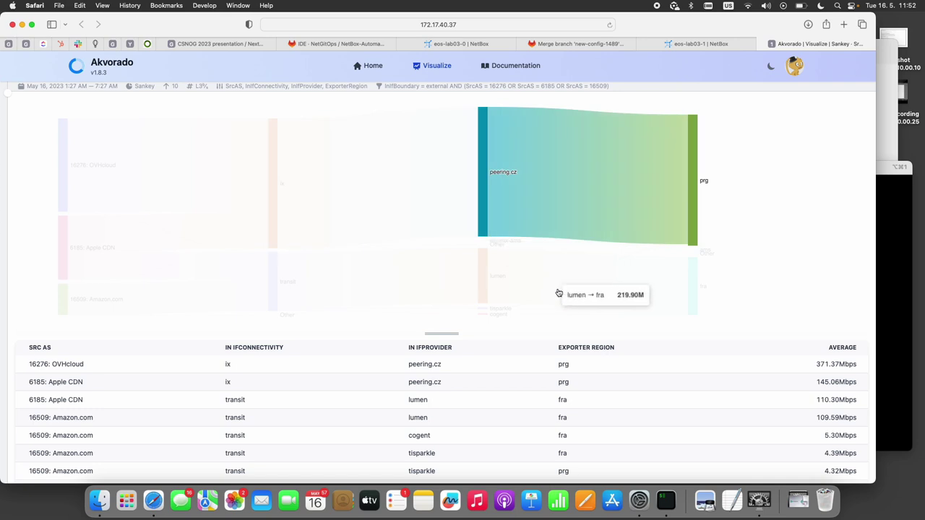